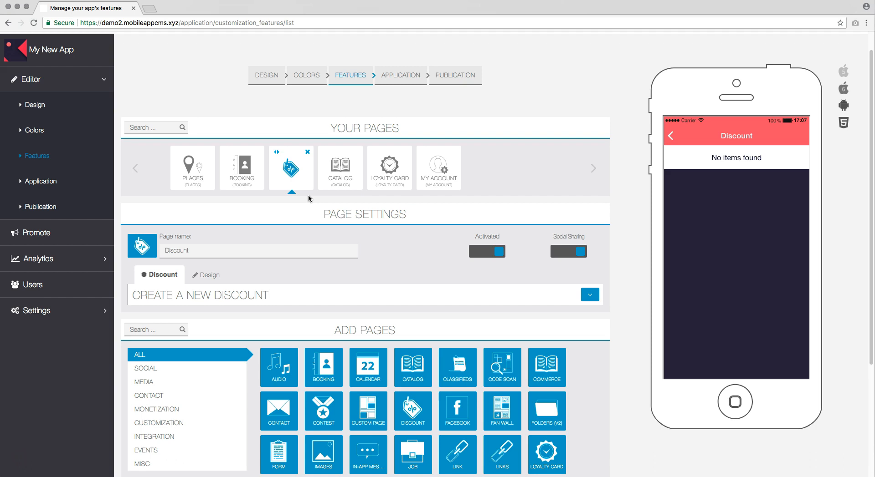
# Start a new discount and upload the "micropopz" image ending in 7374_L.jpg as its 960 x 450 picture
pyautogui.click(589, 295)
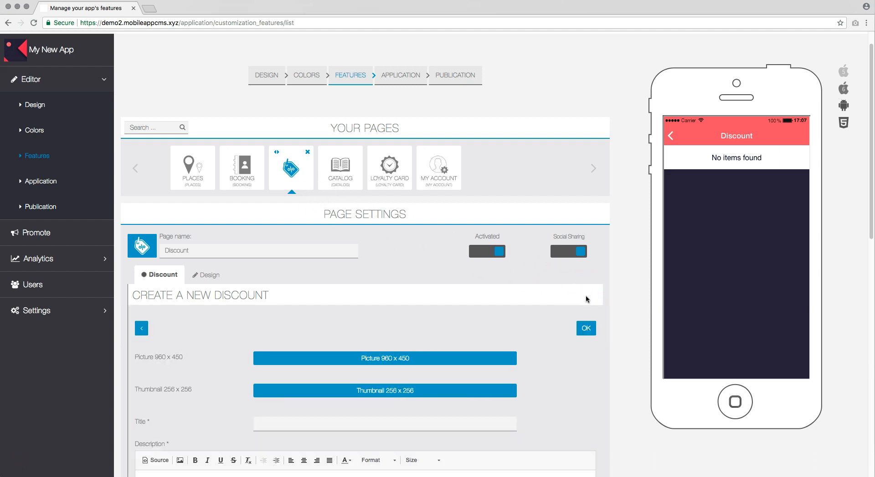
pyautogui.scroll(-1, 605, 363)
pyautogui.scroll(-5, 604, 363)
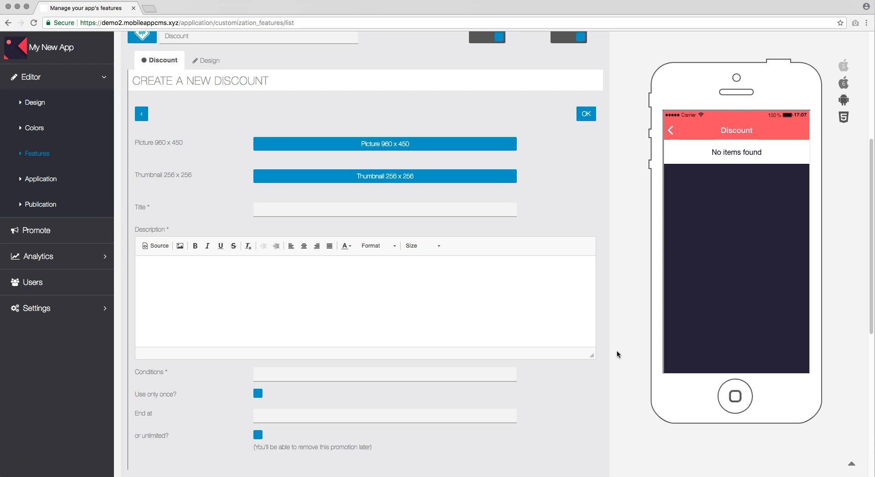
pyautogui.click(385, 144)
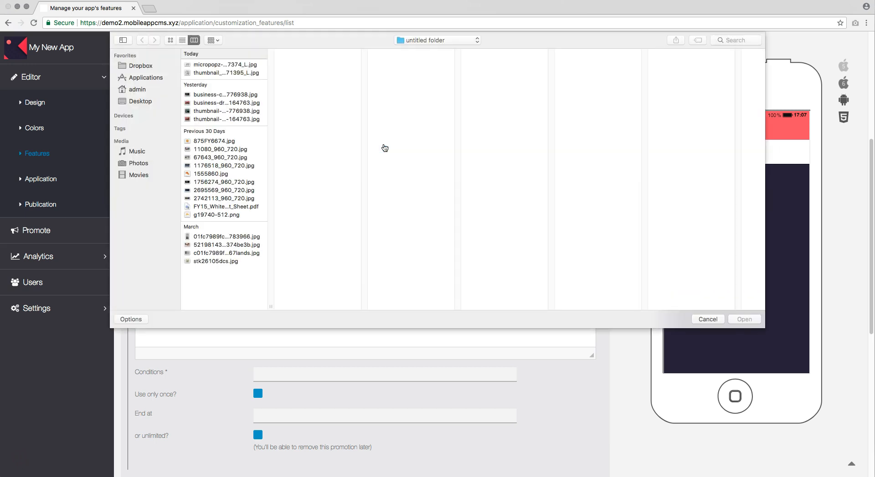
pyautogui.click(209, 64)
pyautogui.doubleClick(210, 65)
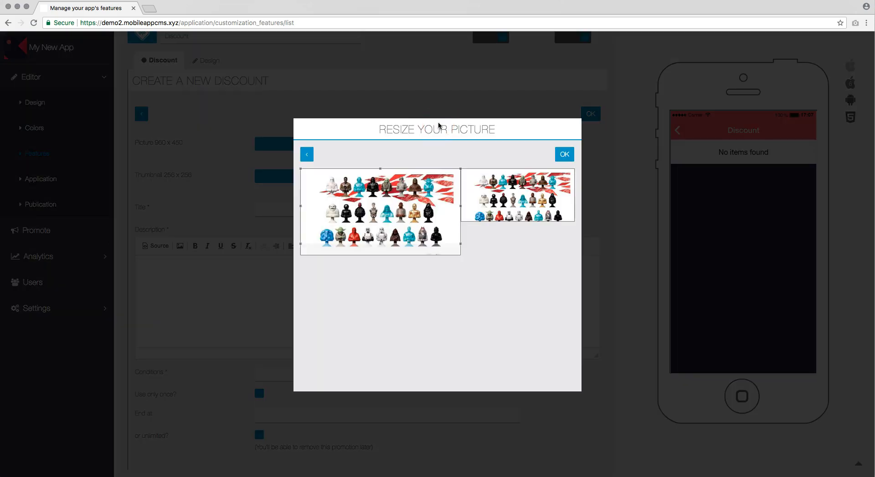
pyautogui.click(565, 156)
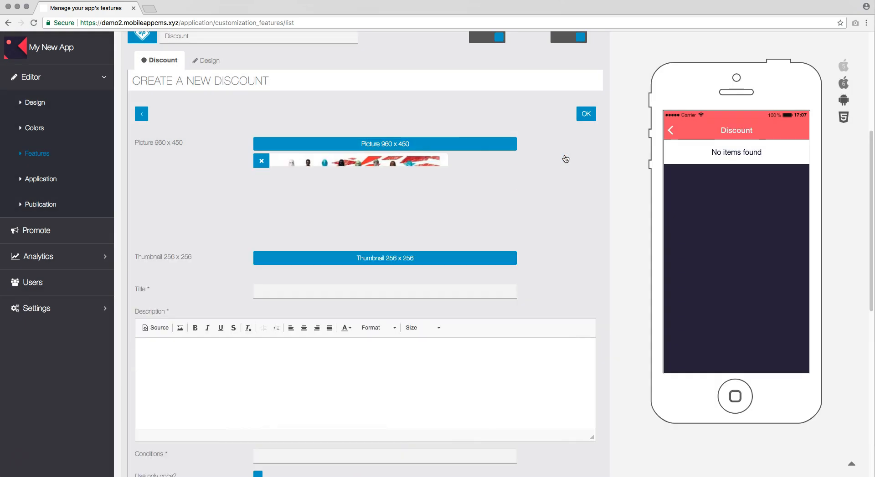
# Upload the image beginning with "thumbnail_" and ending in 71395_L.jpg as the discount's 256 x 256 thumbnail
pyautogui.click(417, 262)
pyautogui.click(391, 262)
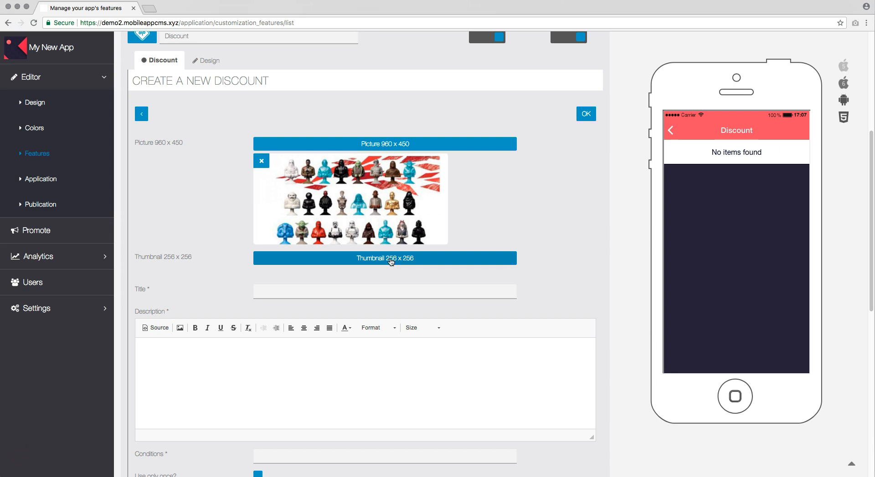
pyautogui.click(391, 261)
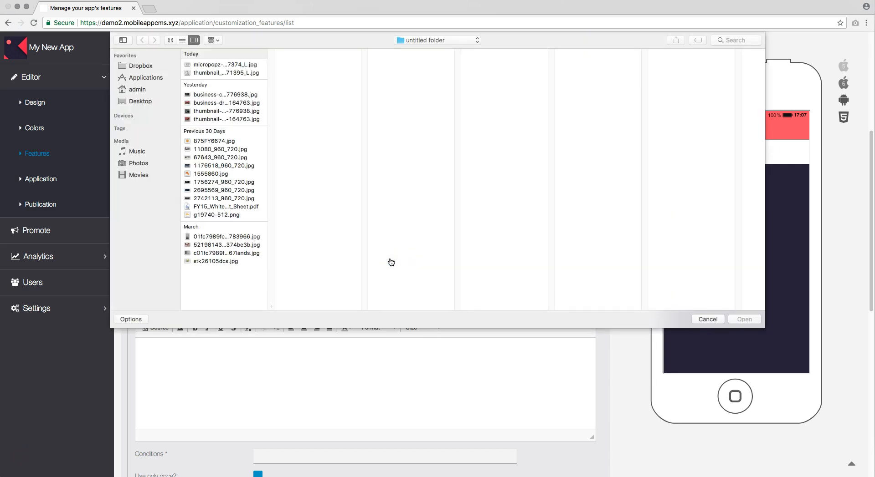
pyautogui.doubleClick(242, 74)
pyautogui.click(257, 117)
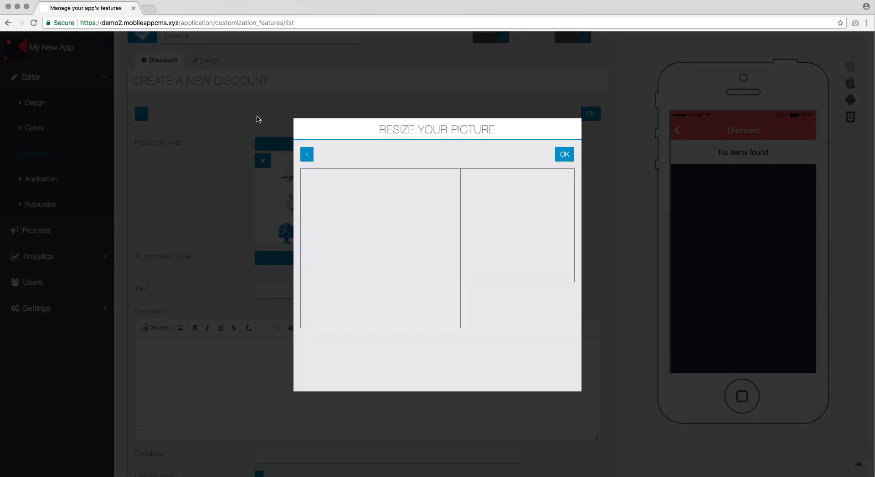
pyautogui.click(565, 154)
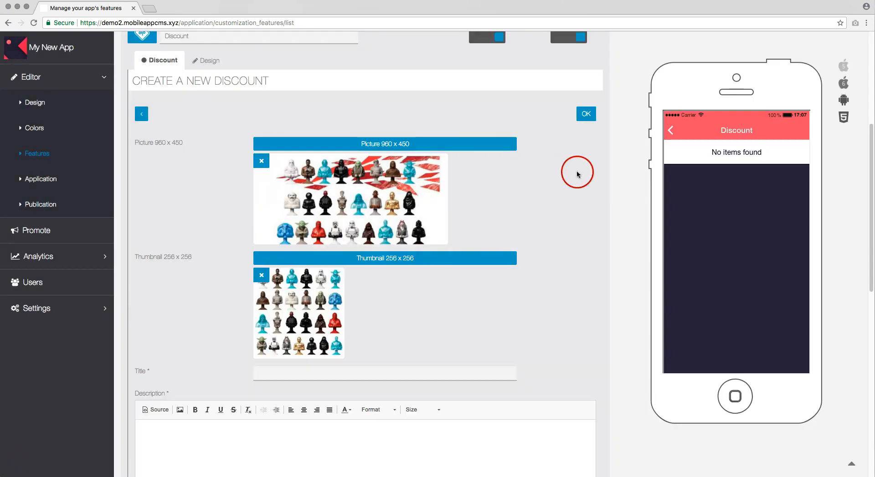
# Title the discount "Free MicroPopz for every 20€ purchases" and describe it as "You will receive a MicroPopz for every 20€ spent in our stores."
pyautogui.scroll(-1, 619, 259)
pyautogui.scroll(-6, 625, 259)
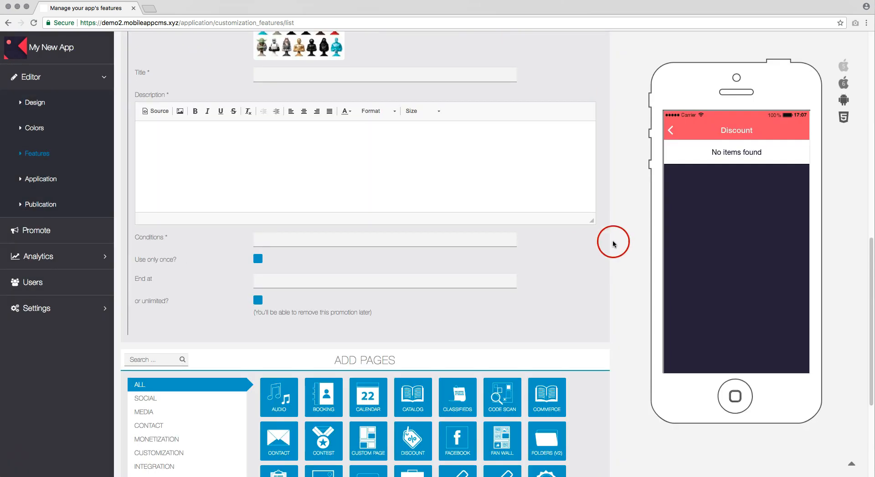
pyautogui.click(269, 76)
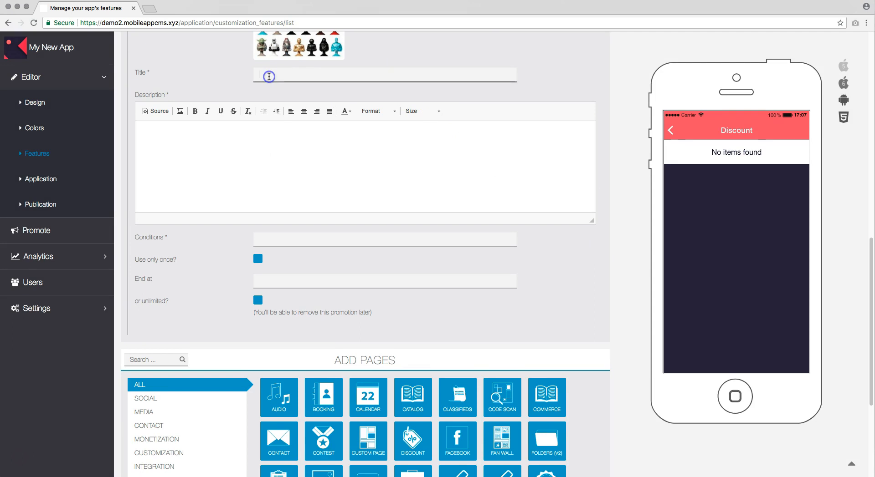
pyautogui.write('Free MicroPopz for every 20€ purchases')
pyautogui.click(240, 133)
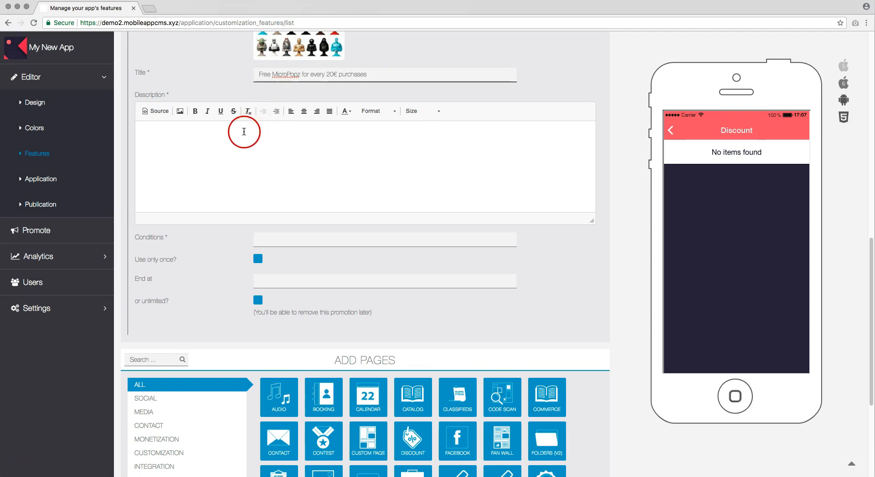
pyautogui.write('You will receive a MicroPopz for every')
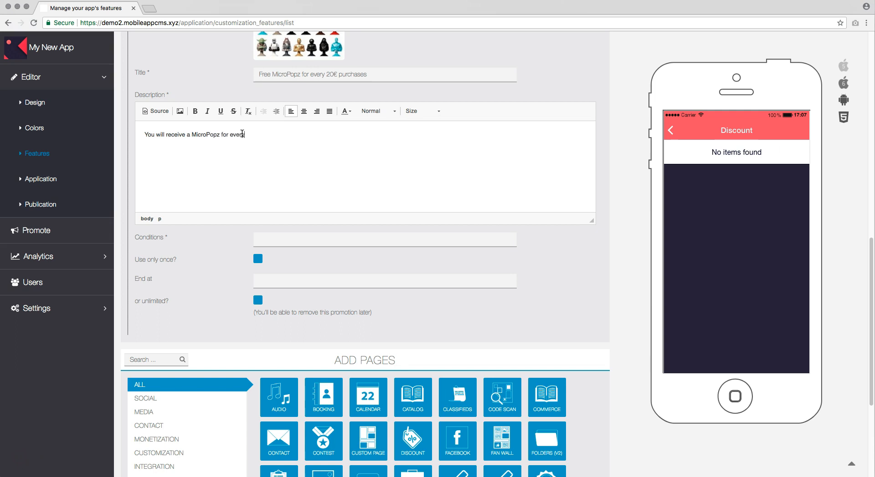
pyautogui.write(' 20€ spent in our stores.')
# Enter the condition "Purchase superior to 20€" and restrict the discount to a single use
pyautogui.click(284, 240)
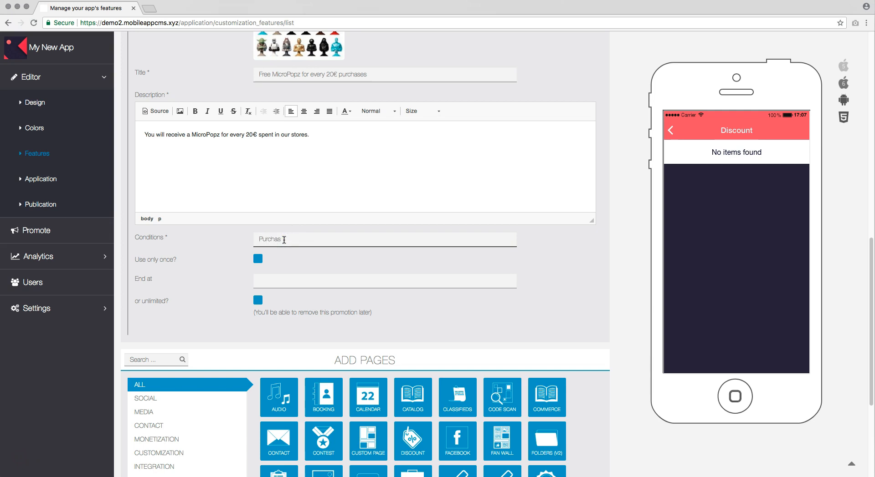
pyautogui.click(288, 249)
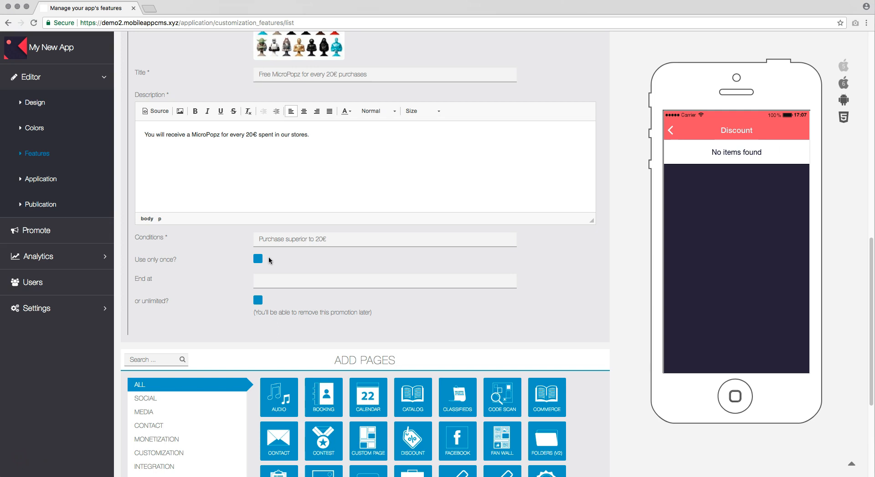
pyautogui.click(257, 259)
# Set the discount's end date to 2018-07-31 and leave it without unlimited validity
pyautogui.click(275, 279)
pyautogui.click(275, 279)
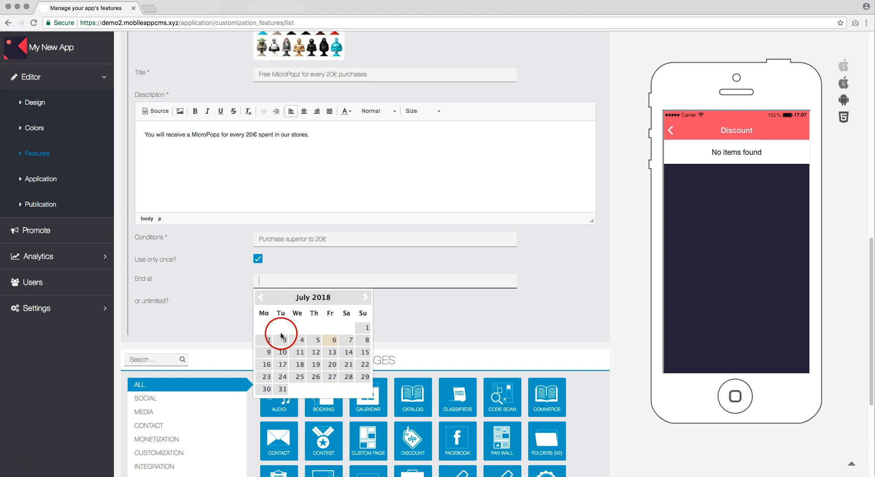
pyautogui.click(282, 389)
pyautogui.click(256, 297)
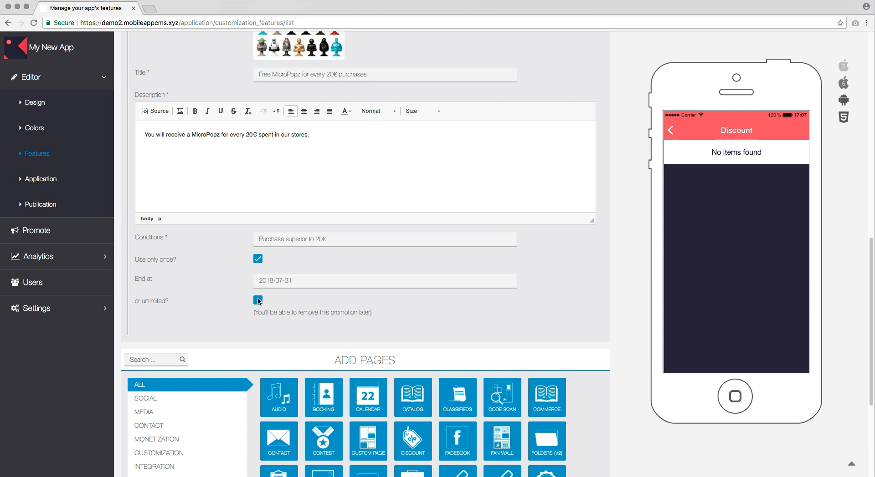
pyautogui.click(258, 300)
pyautogui.click(258, 300)
# Save the new discount
pyautogui.scroll(10, 641, 314)
pyautogui.click(585, 212)
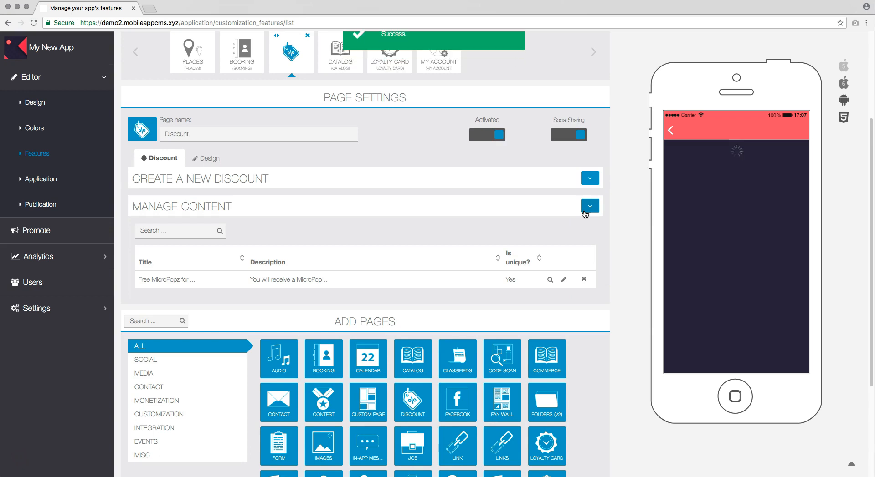
pyautogui.click(616, 229)
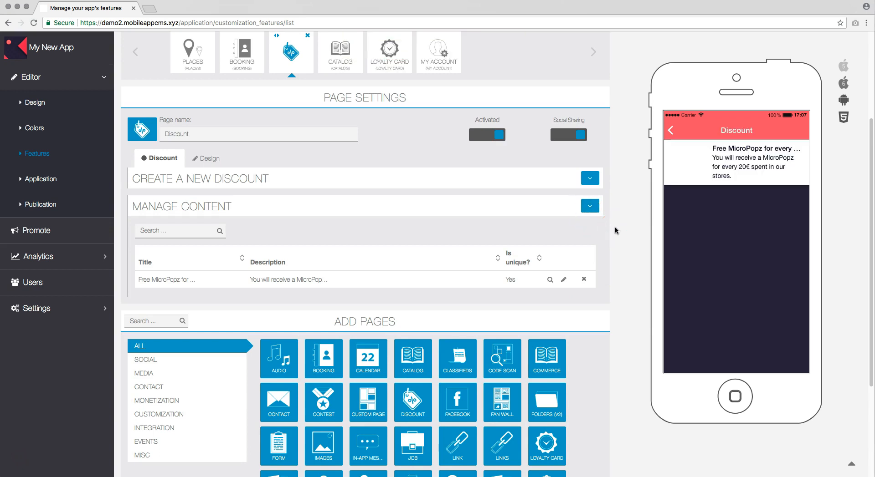
pyautogui.click(609, 231)
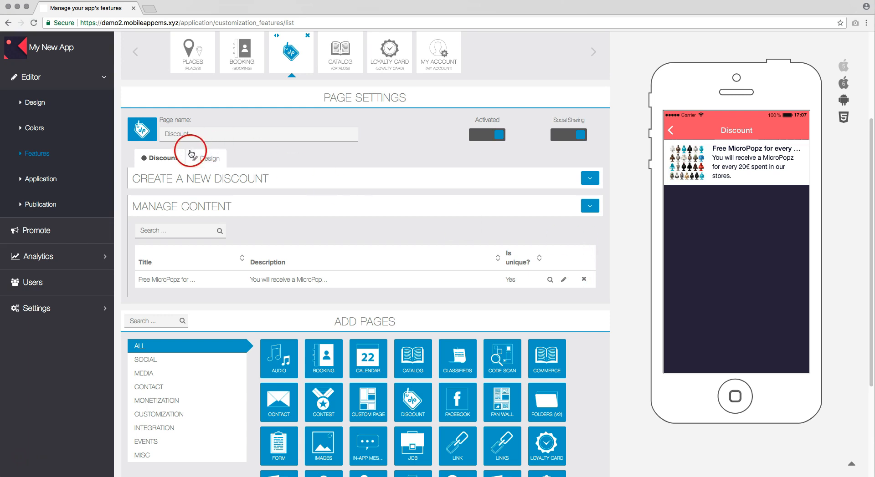
# Choose the single-column layout with large pictures for the Discount page and upload the blurred image as its 1080 x 1920 portrait background
pyautogui.click(210, 159)
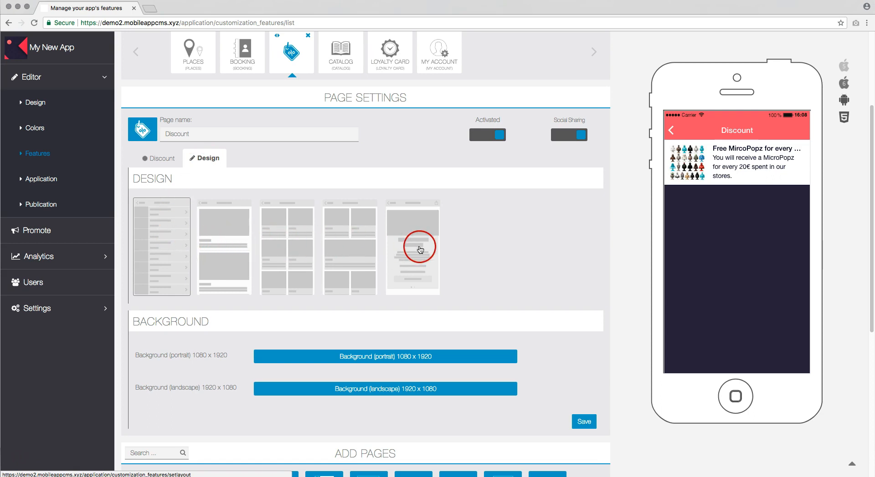
pyautogui.click(228, 247)
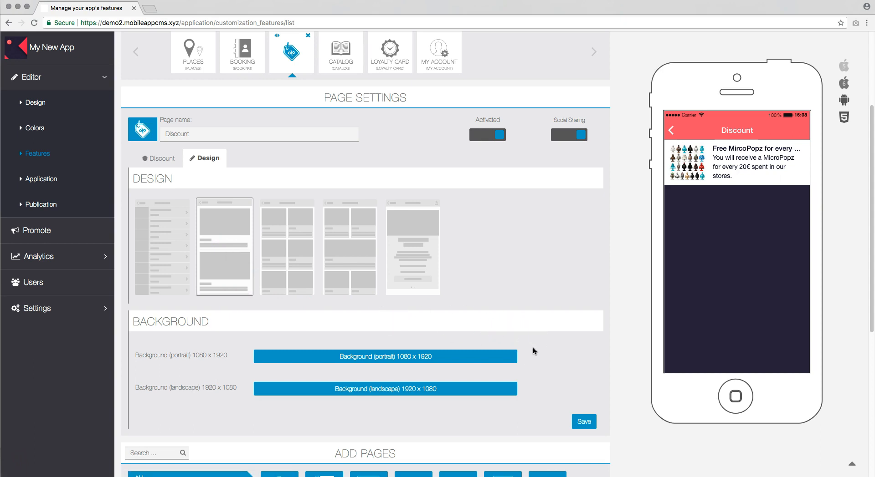
pyautogui.click(481, 360)
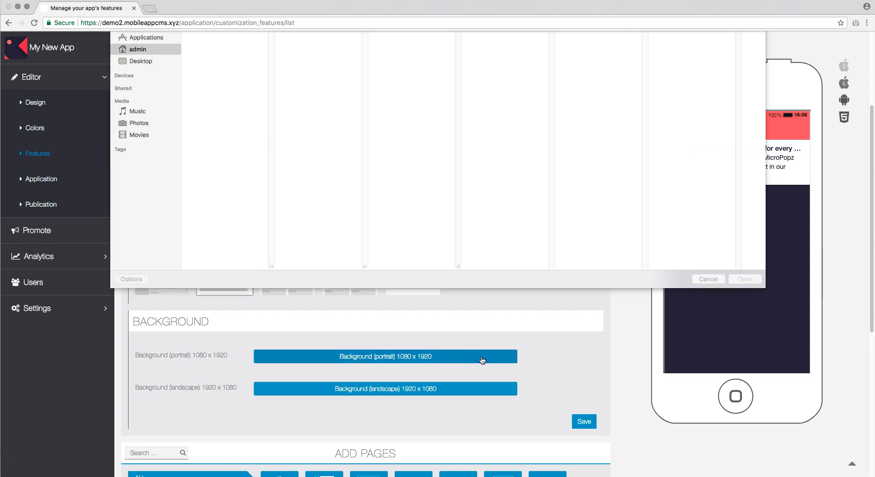
pyautogui.doubleClick(407, 223)
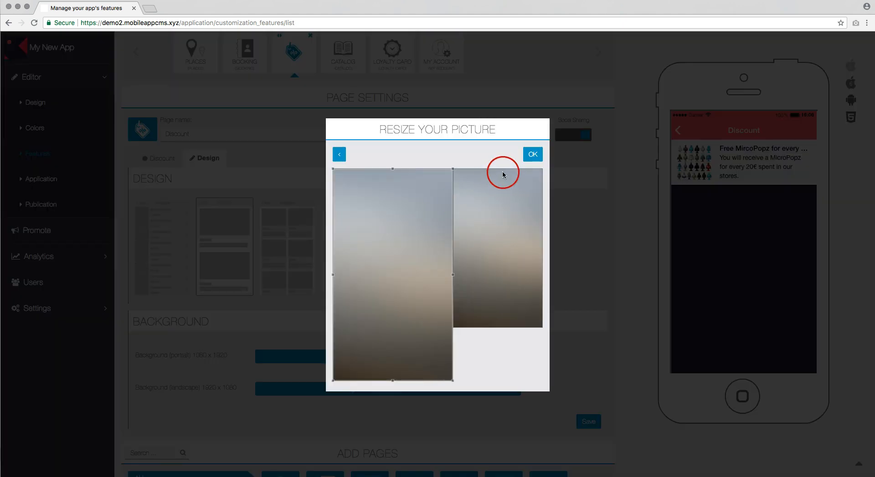
pyautogui.click(537, 155)
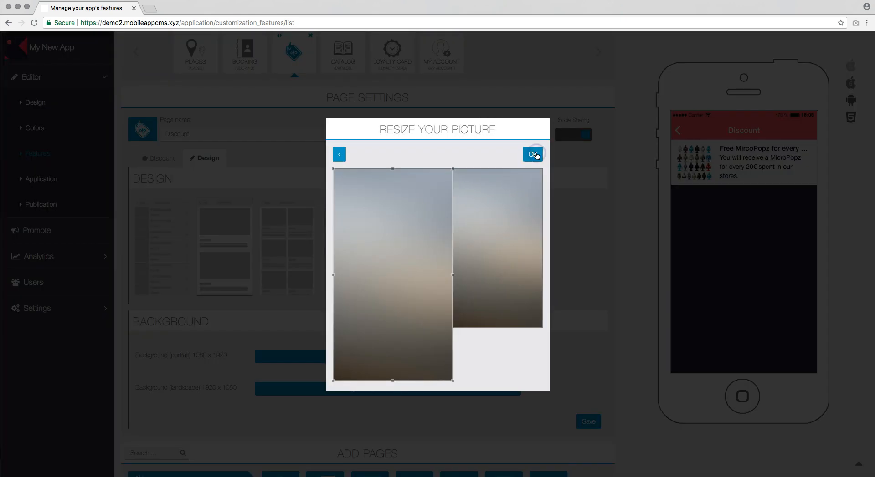
pyautogui.click(628, 286)
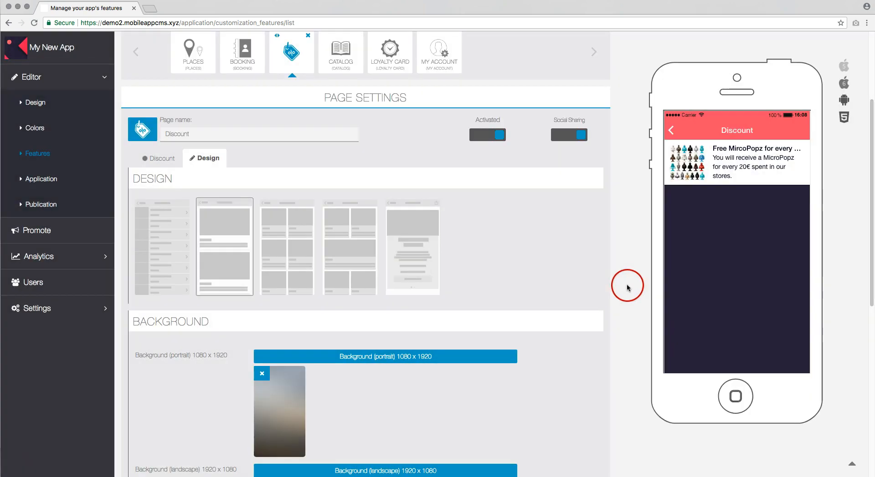
# Save the Discount page's background and reopen the Discount page from the list of existing pages
pyautogui.scroll(-4, 628, 288)
pyautogui.click(583, 404)
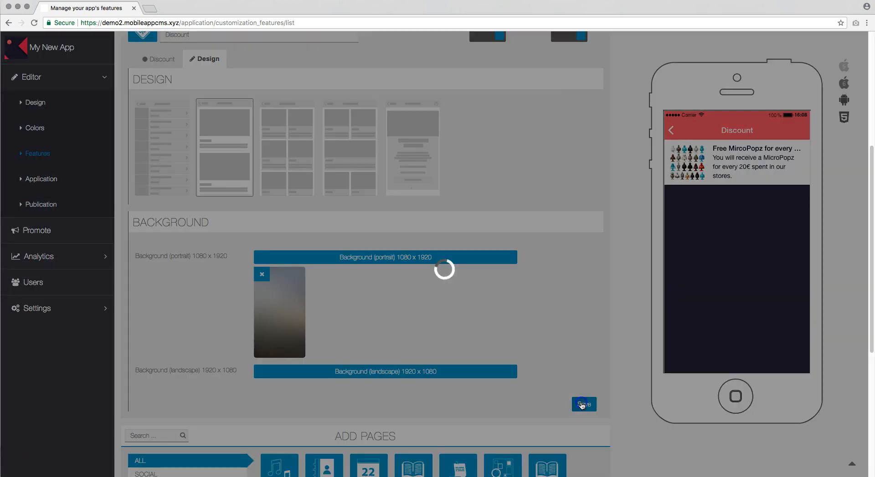
pyautogui.click(620, 342)
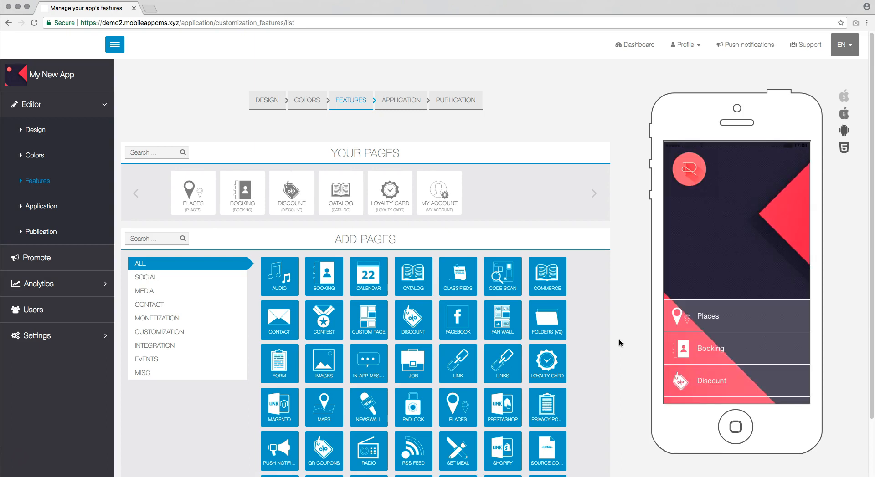
pyautogui.click(286, 203)
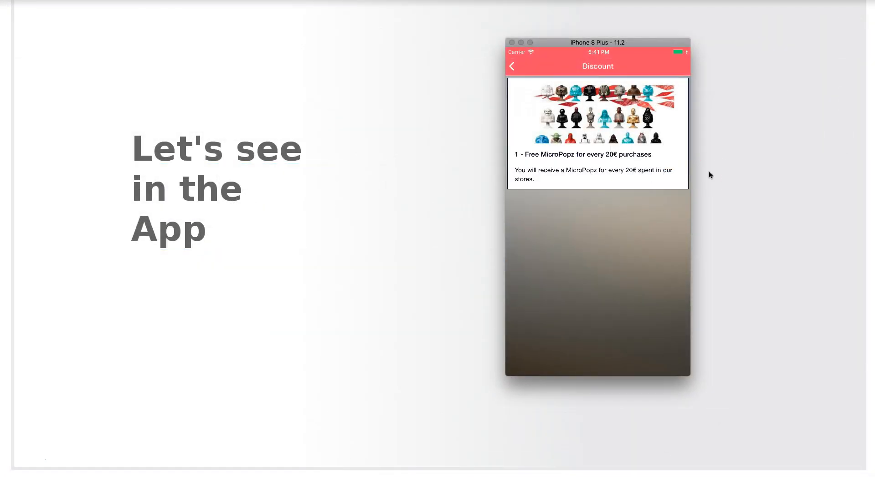
# Switch to the iPhone simulator, open the Free MicroPopz discount, and use its coupon, confirming the request
pyautogui.click(625, 135)
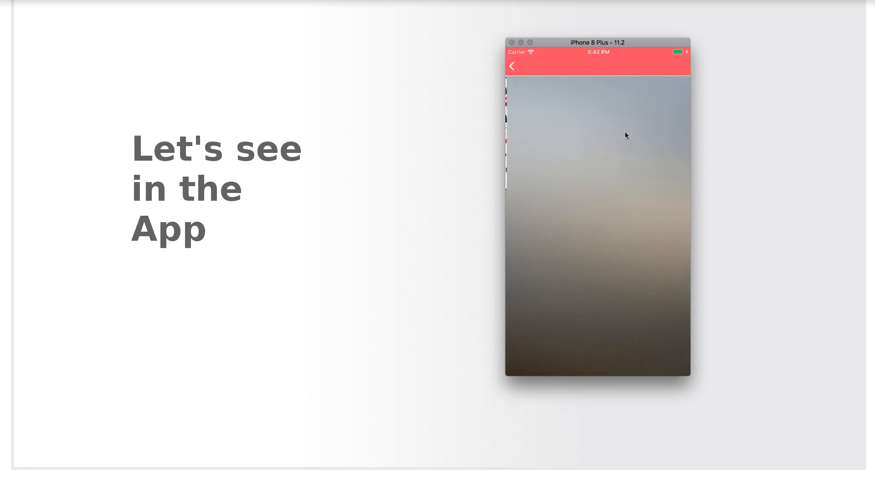
pyautogui.click(635, 162)
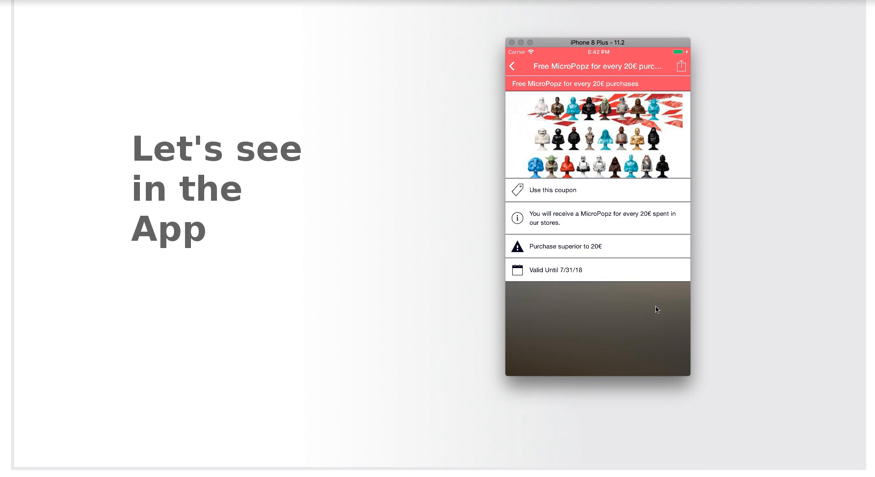
pyautogui.click(559, 192)
pyautogui.click(565, 227)
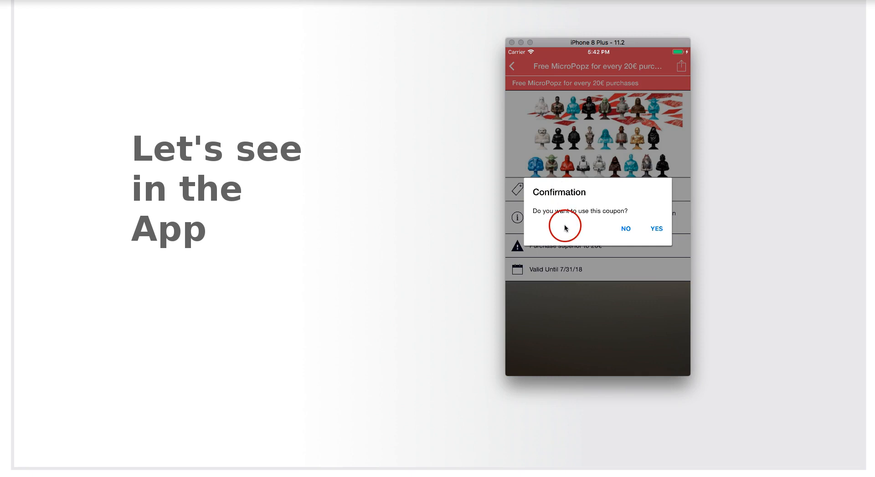
pyautogui.click(647, 234)
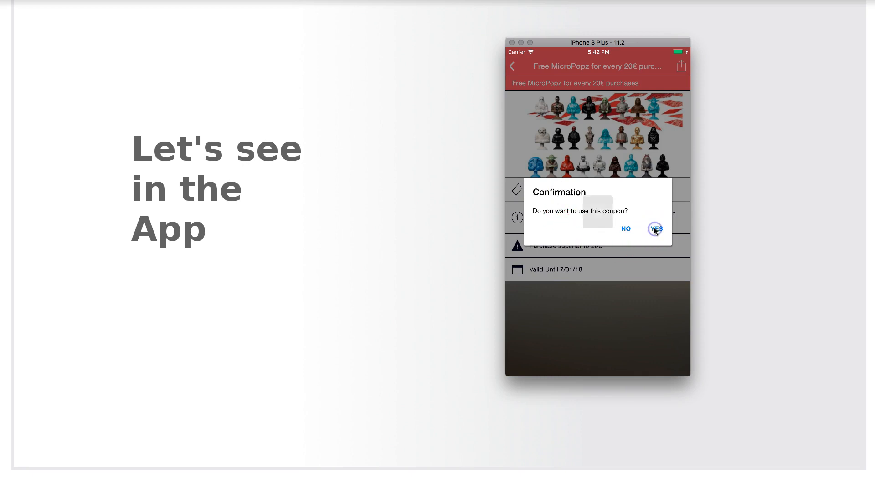
pyautogui.click(659, 229)
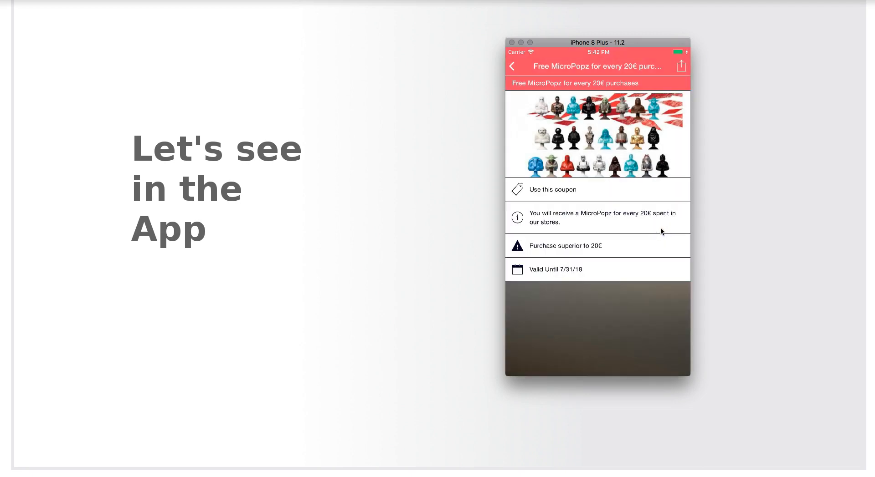